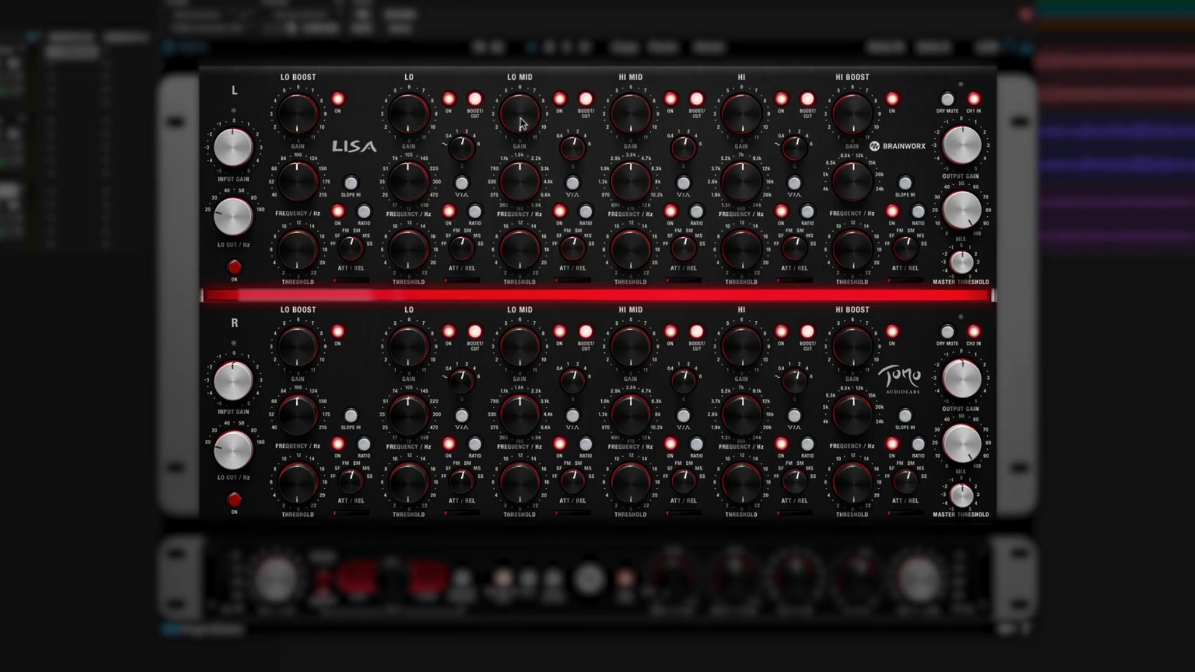
# - Raise the LO MID gain on both linked channels, then turn on LO MID V/A mode
pyautogui.moveTo(523, 107); pyautogui.dragTo(527, 80)
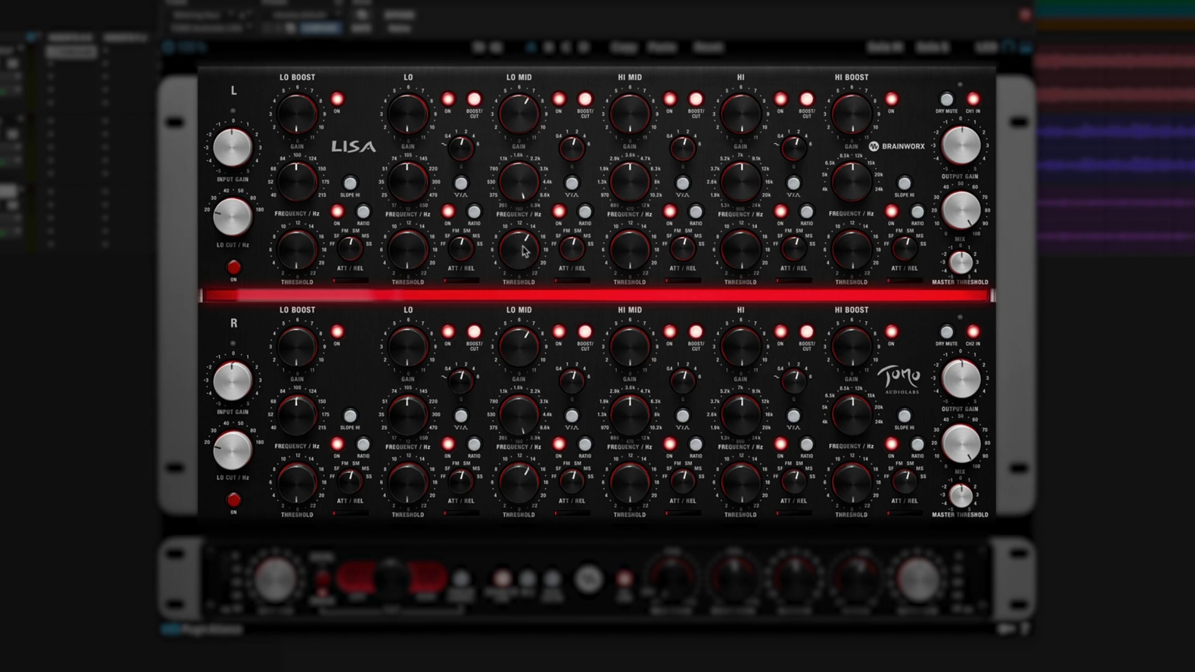
pyautogui.click(573, 185)
# - Turn LO MID V/A off, compare the LO MID ratio off and on, and leave it engaged
pyautogui.click(573, 184)
pyautogui.click(573, 184)
pyautogui.click(573, 189)
pyautogui.click(586, 213)
pyautogui.click(585, 214)
pyautogui.click(585, 214)
# - Lower the MIX knob to about 20 and switch processing back to left/right
pyautogui.moveTo(967, 210); pyautogui.dragTo(971, 136)
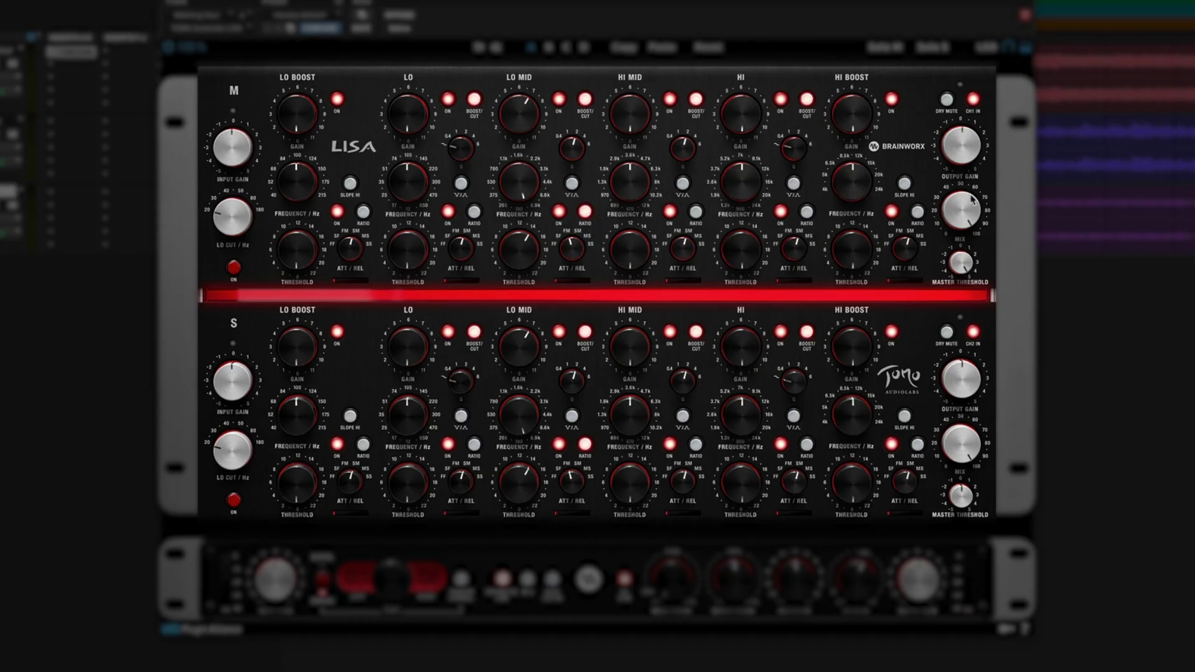
pyautogui.click(960, 318)
# - Mute the dry signal on both channels and toggle the parameter link button
pyautogui.click(947, 100)
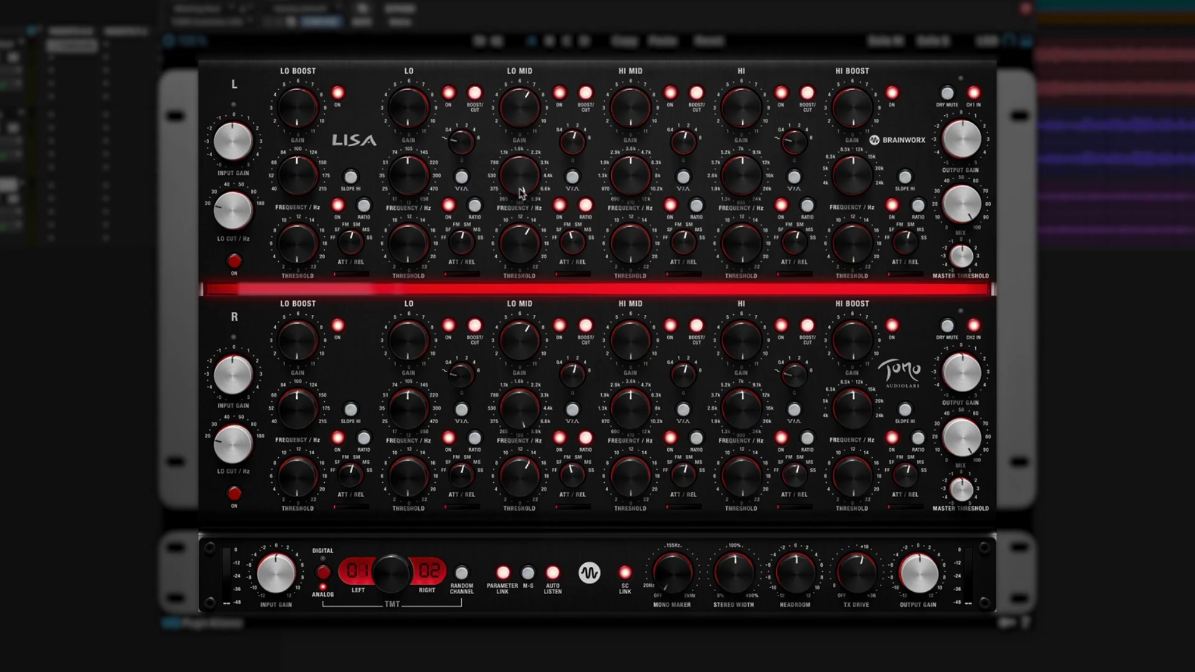
pyautogui.click(502, 573)
# - Turn parameter linking off, keep sidechain linking on, and switch LISA to mid/side mode
pyautogui.click(503, 573)
pyautogui.click(625, 572)
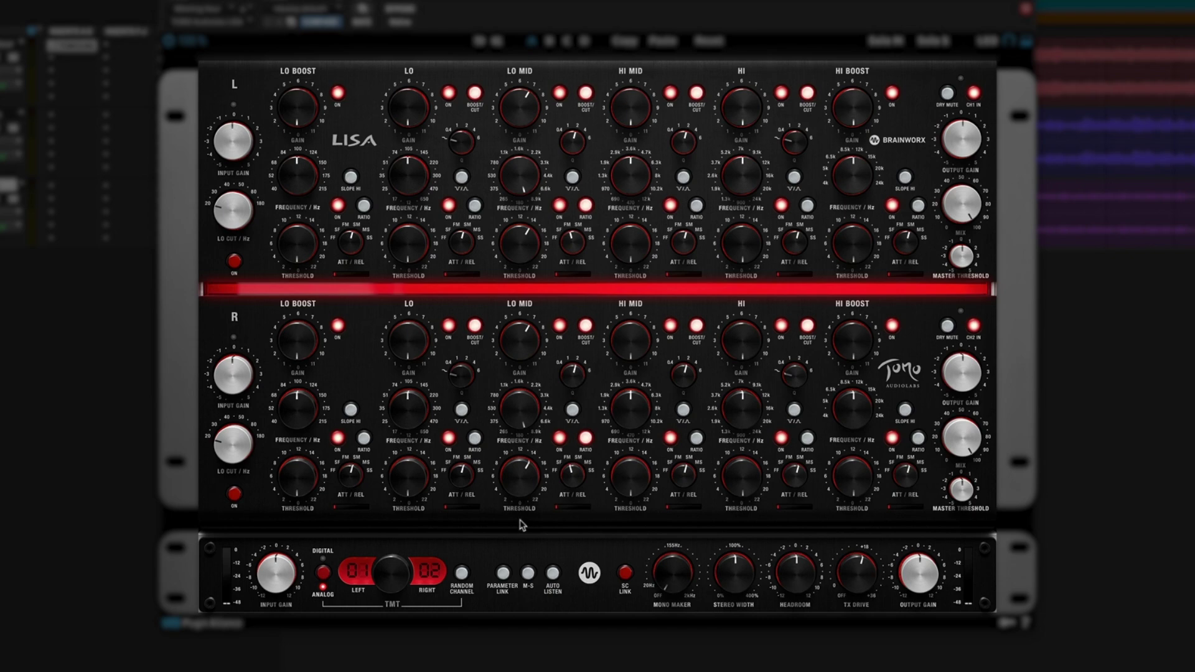
pyautogui.click(502, 573)
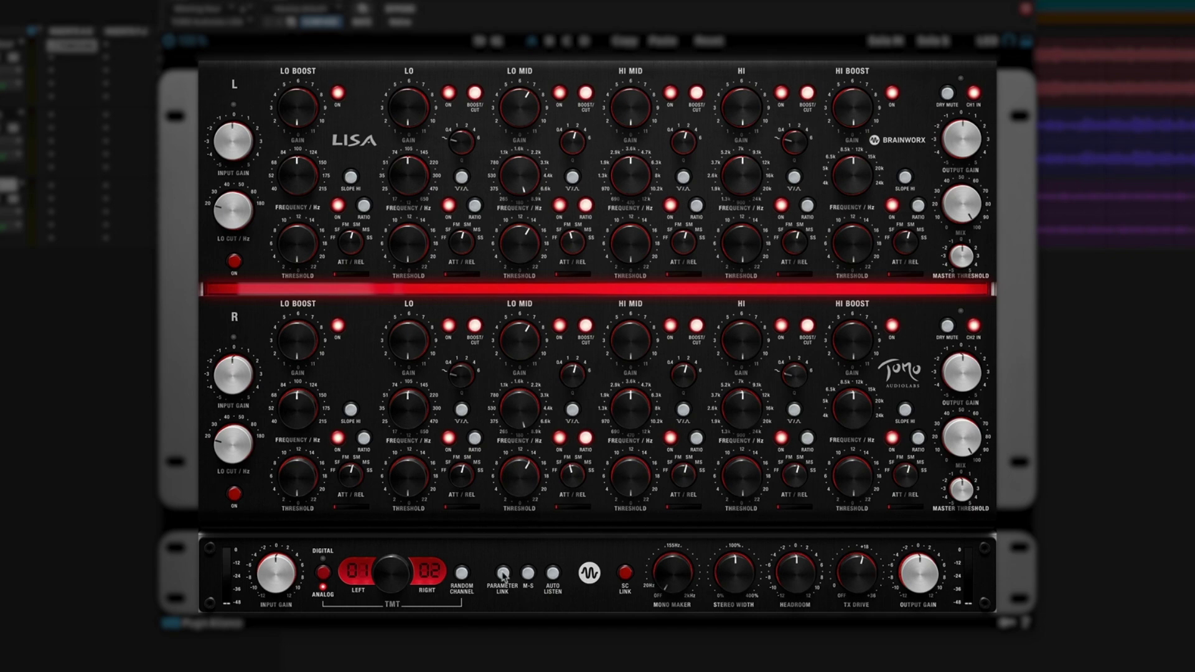
pyautogui.click(629, 576)
pyautogui.click(504, 574)
pyautogui.click(626, 575)
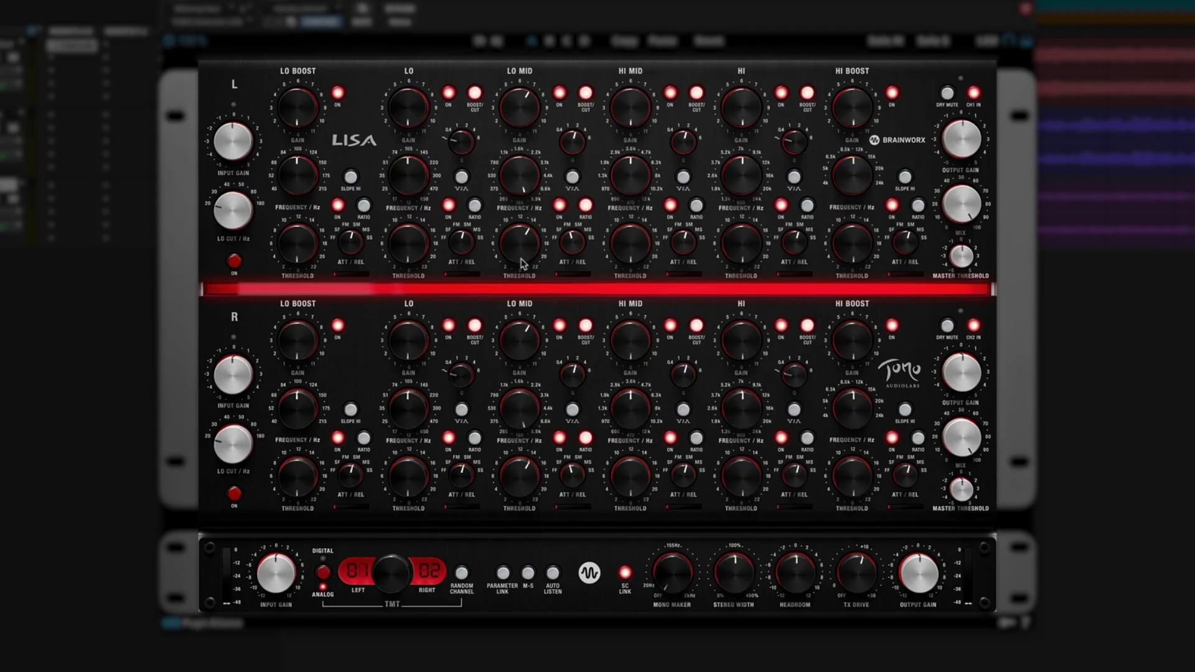
pyautogui.click(624, 571)
pyautogui.click(625, 571)
pyautogui.click(528, 574)
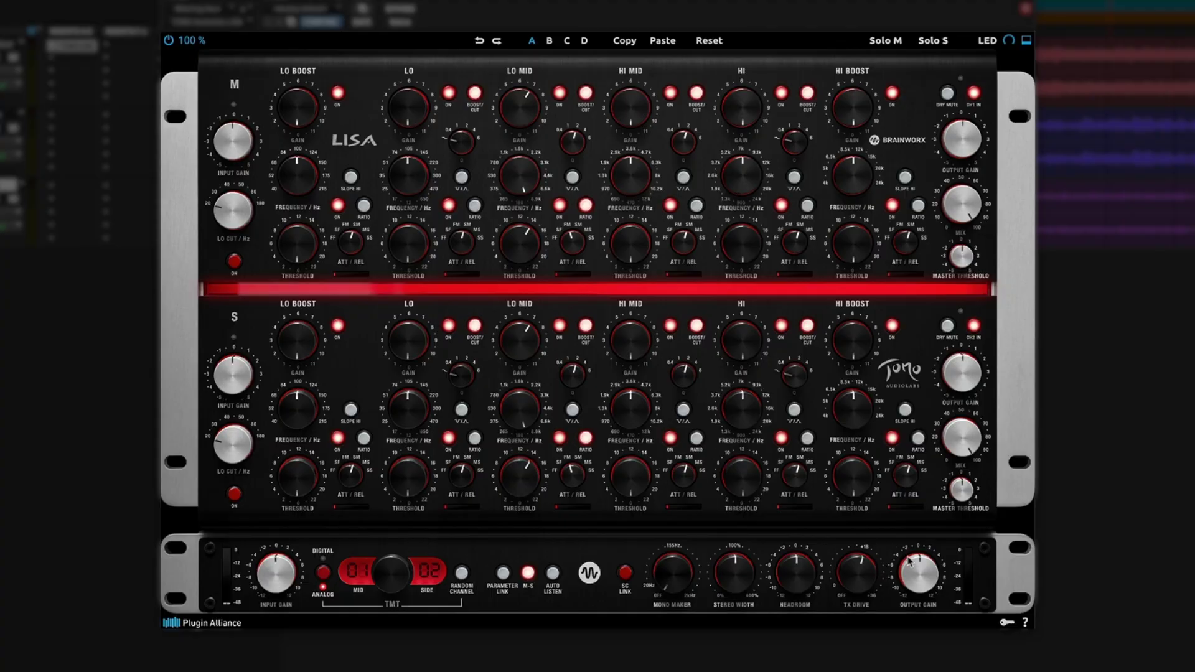
# - Set Mono Maker 104 Hz, Width 118%, Headroom -7 dB, TX Drive +24 dBu, TMT 08, digital mode
pyautogui.moveTo(673, 577)
pyautogui.moveTo(673, 577); pyautogui.dragTo(658, 607)
pyautogui.moveTo(738, 583); pyautogui.dragTo(676, 578)
pyautogui.moveTo(797, 569)
pyautogui.mouseDown()
pyautogui.moveTo(781, 616)
pyautogui.moveTo(814, 517)
pyautogui.moveTo(792, 562)
pyautogui.mouseUp()
pyautogui.moveTo(854, 580)
pyautogui.mouseDown()
pyautogui.moveTo(843, 602)
pyautogui.moveTo(866, 536)
pyautogui.moveTo(856, 570)
pyautogui.mouseUp()
pyautogui.moveTo(387, 577); pyautogui.dragTo(409, 471)
pyautogui.click(323, 572)
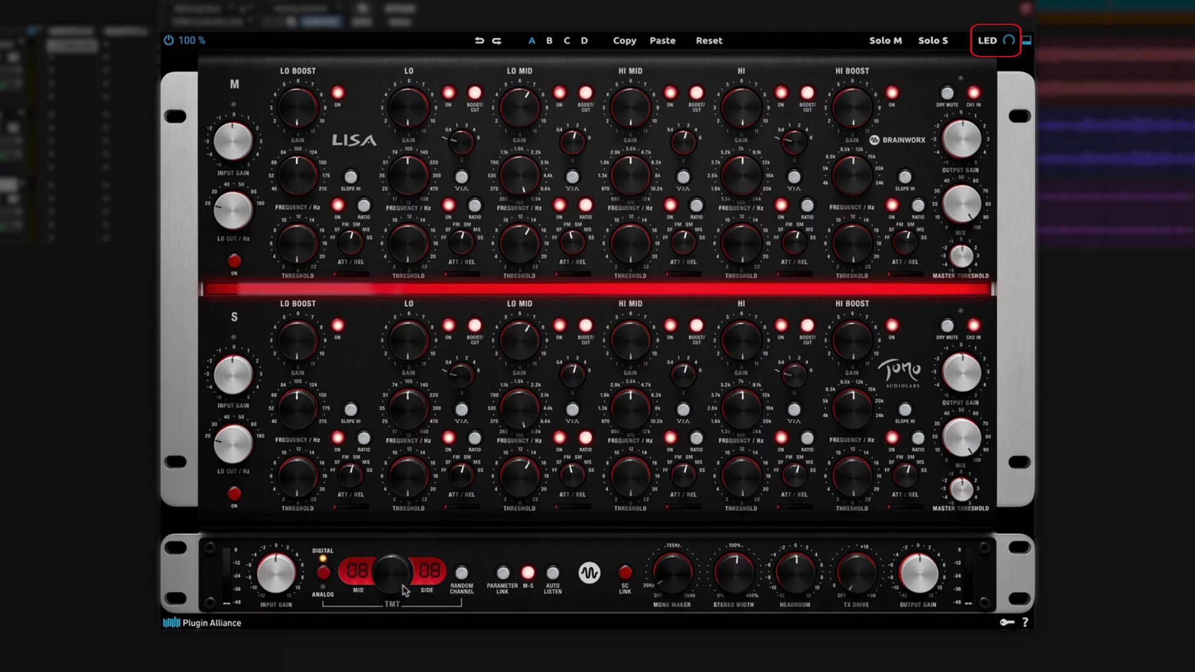
# - Toggle the faceplate LED lighting from the top bar
pyautogui.click(1005, 43)
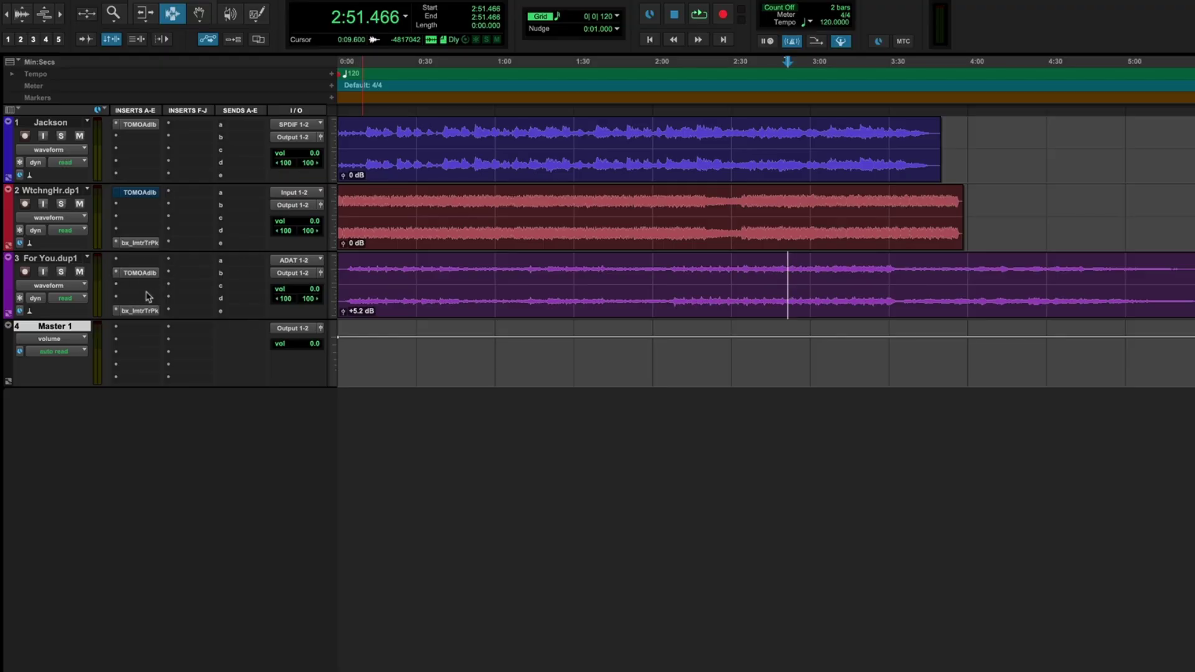
# - Open LISA on the For You.dup1 track and play the song from 2:30
pyautogui.click(131, 274)
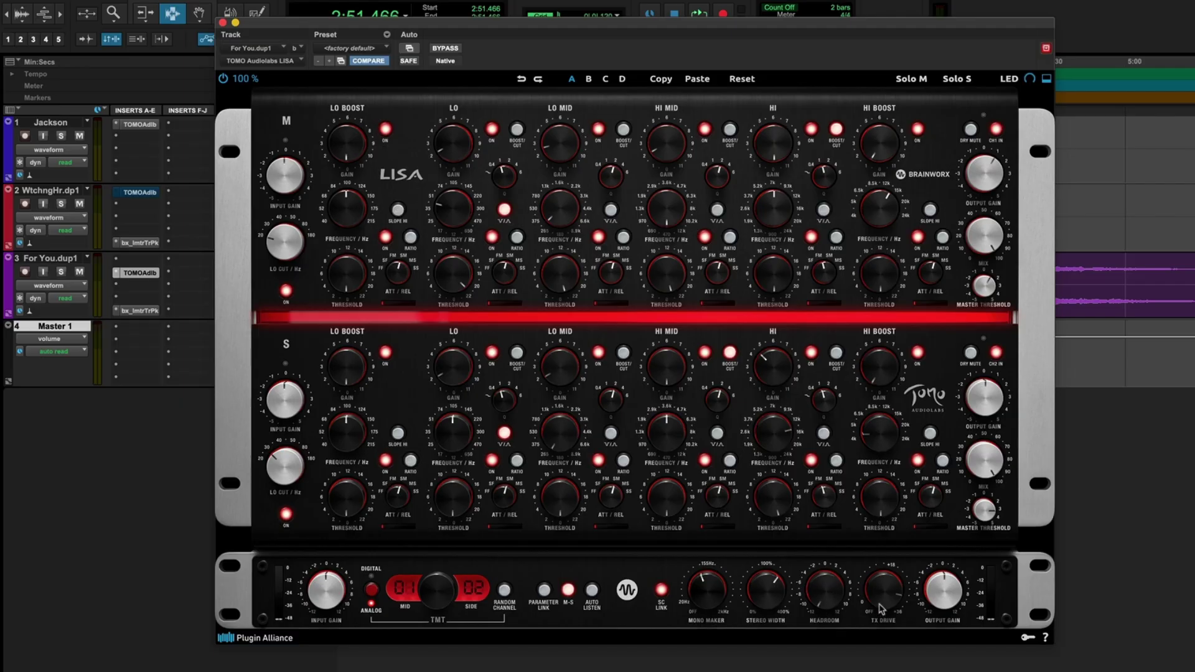
pyautogui.moveTo(887, 584)
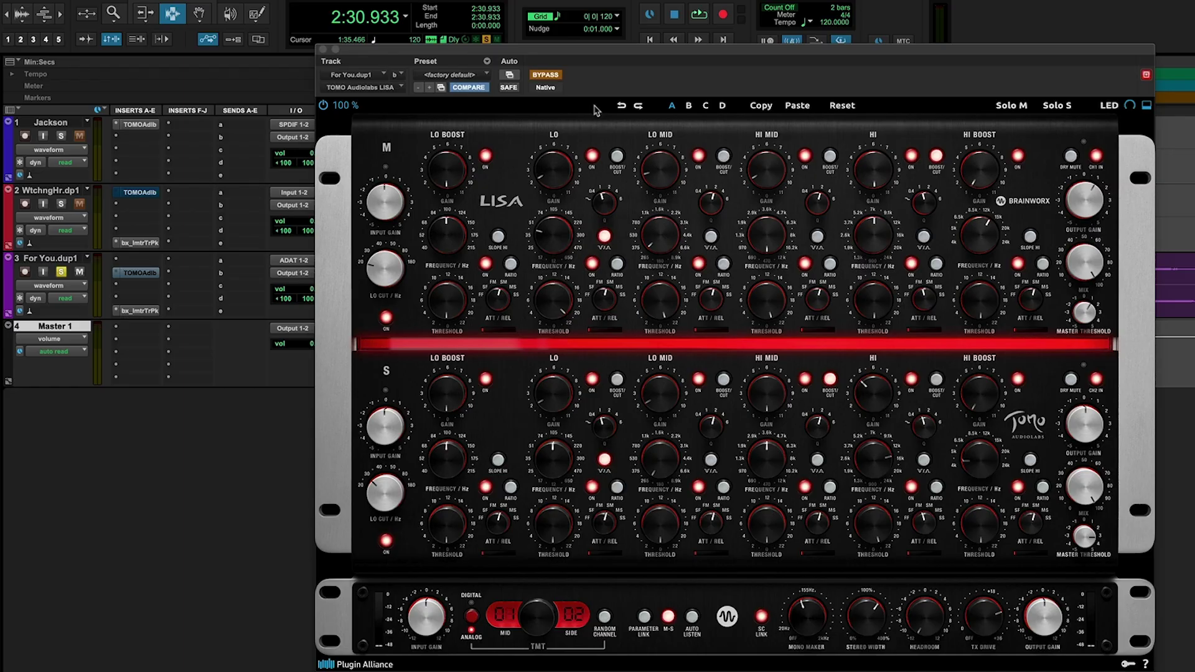
pyautogui.press('space')
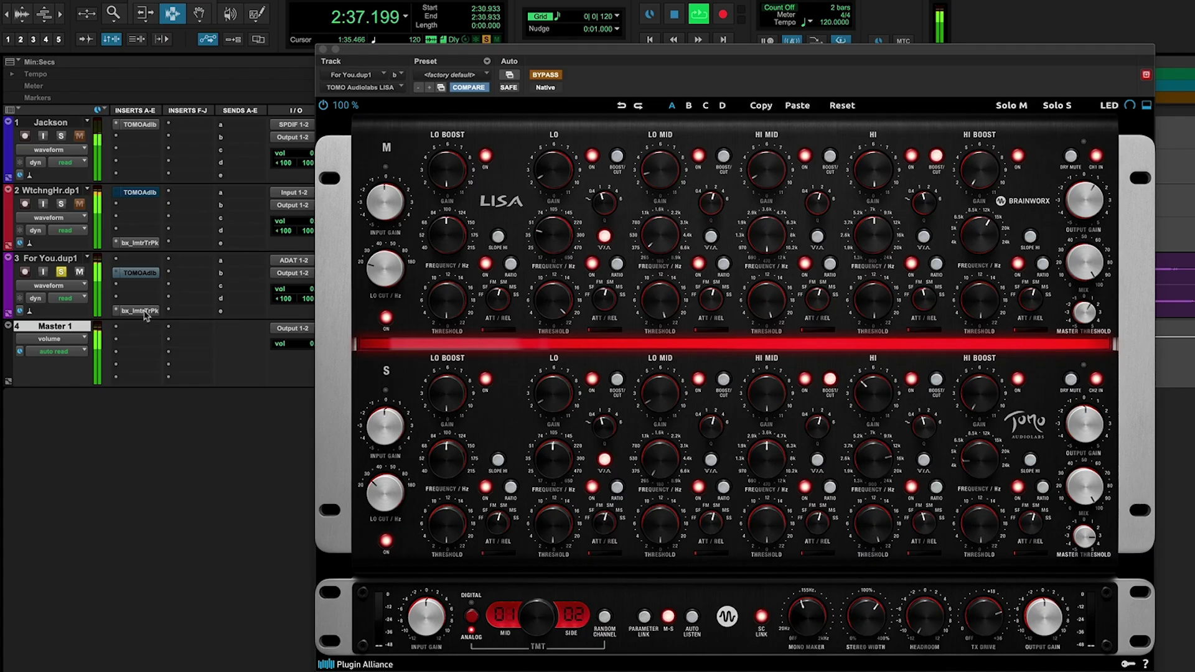
# - Show bx_limiter True Peak on For You.dup1 (14.19 dB gain, -2.40 dB ceiling) and stop playback
pyautogui.click(141, 311)
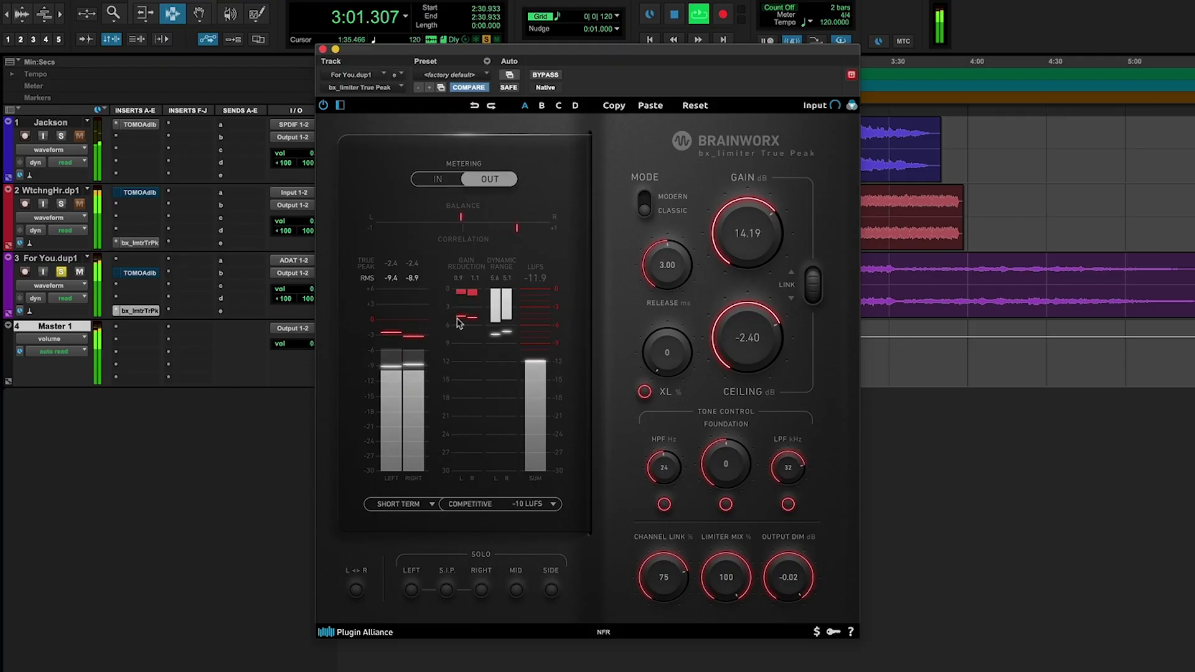
pyautogui.press('space')
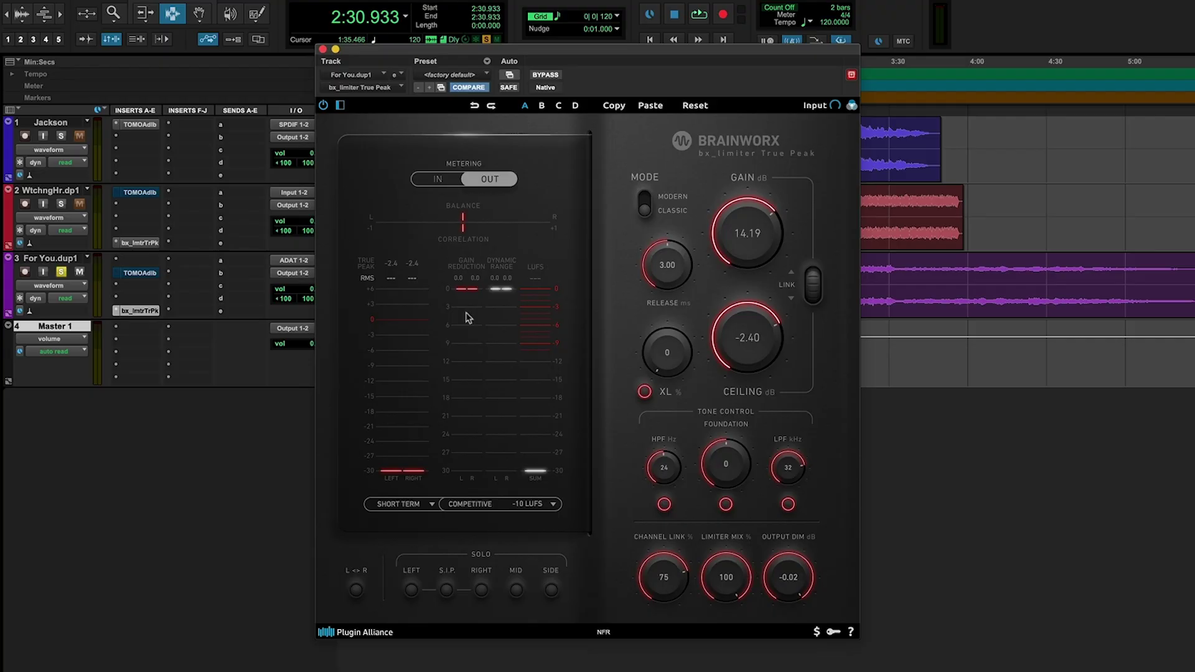
# - Bring LISA back up on For You.dup1 and take it out of bypass
pyautogui.click(137, 274)
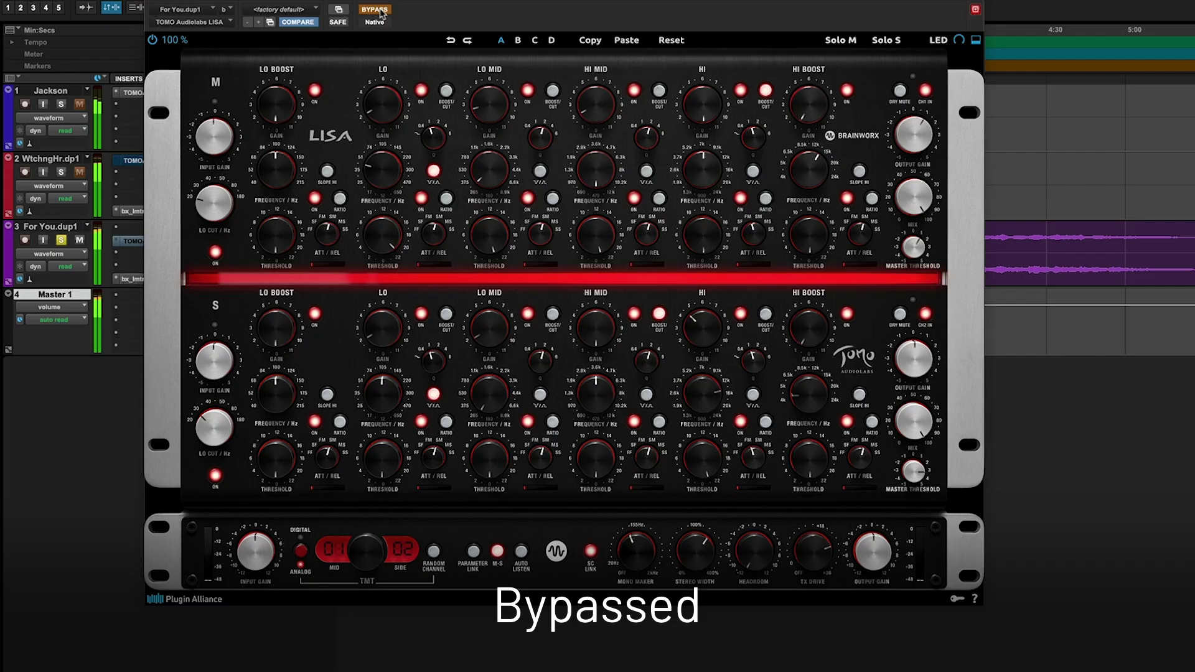
pyautogui.click(376, 10)
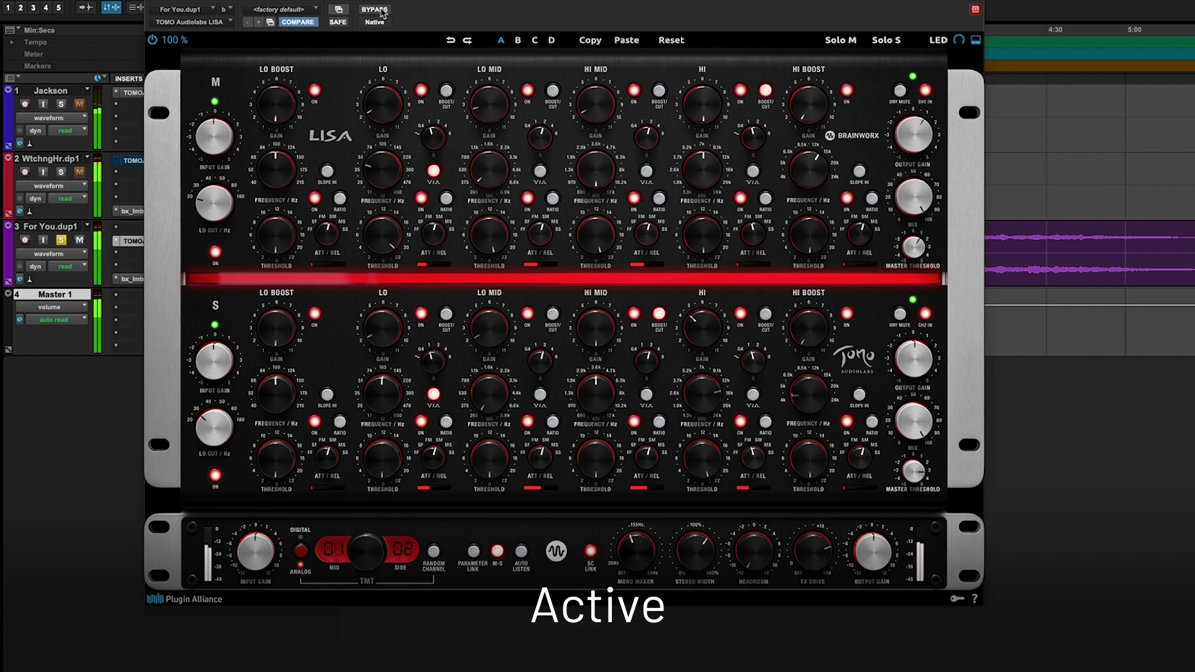
# - A/B the Witching Hour.dup1 master by switching LISA's bypass three times during playback
pyautogui.click(375, 9)
pyautogui.click(374, 9)
pyautogui.click(375, 9)
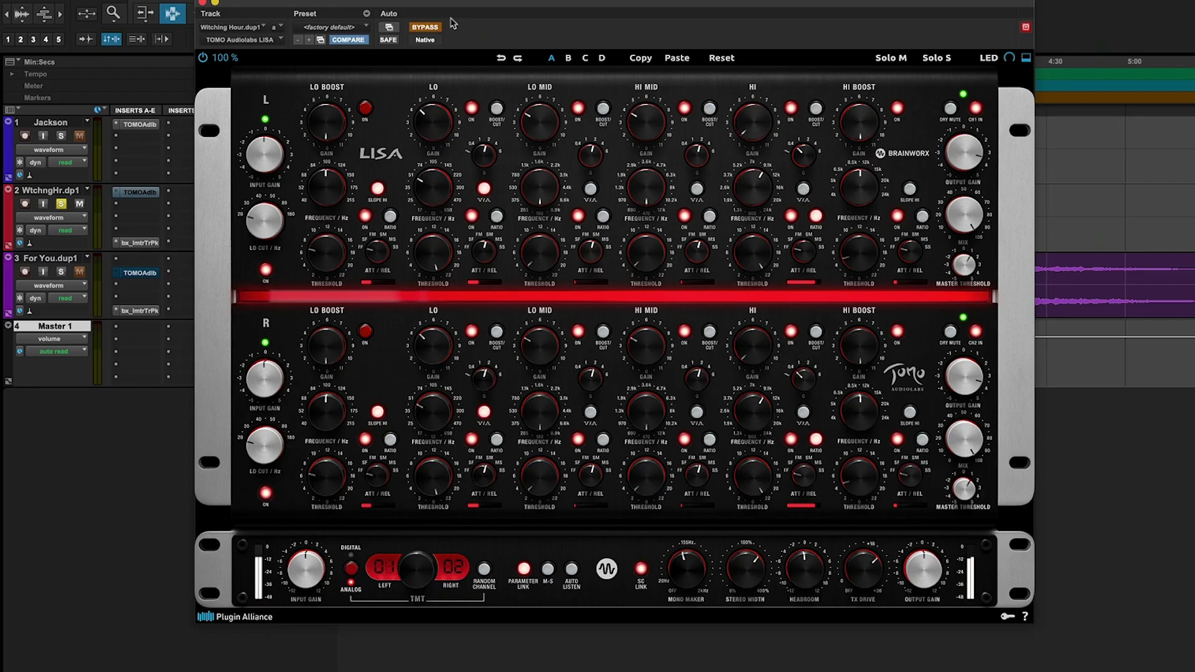
pyautogui.click(437, 28)
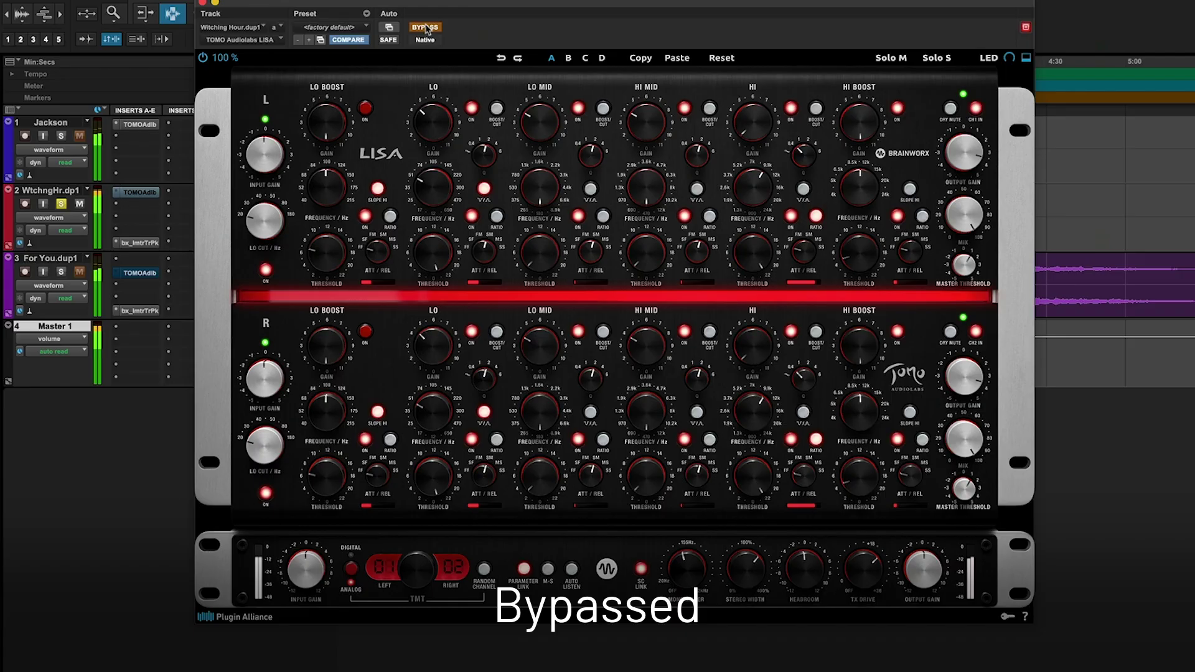
pyautogui.click(427, 27)
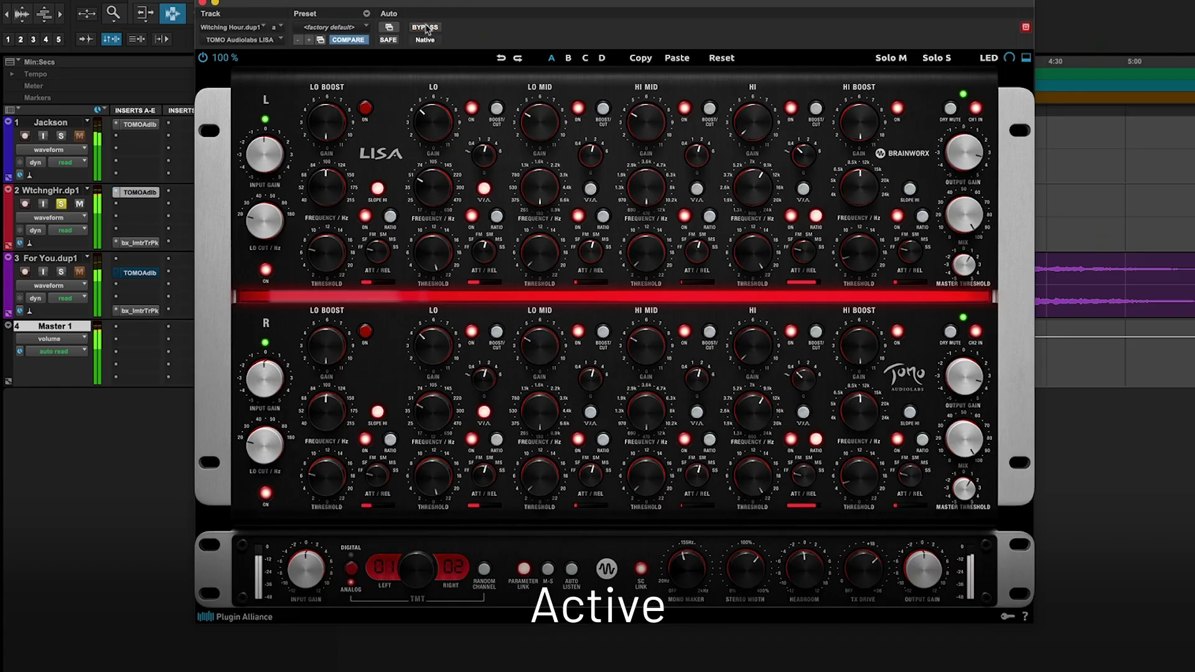
pyautogui.click(425, 27)
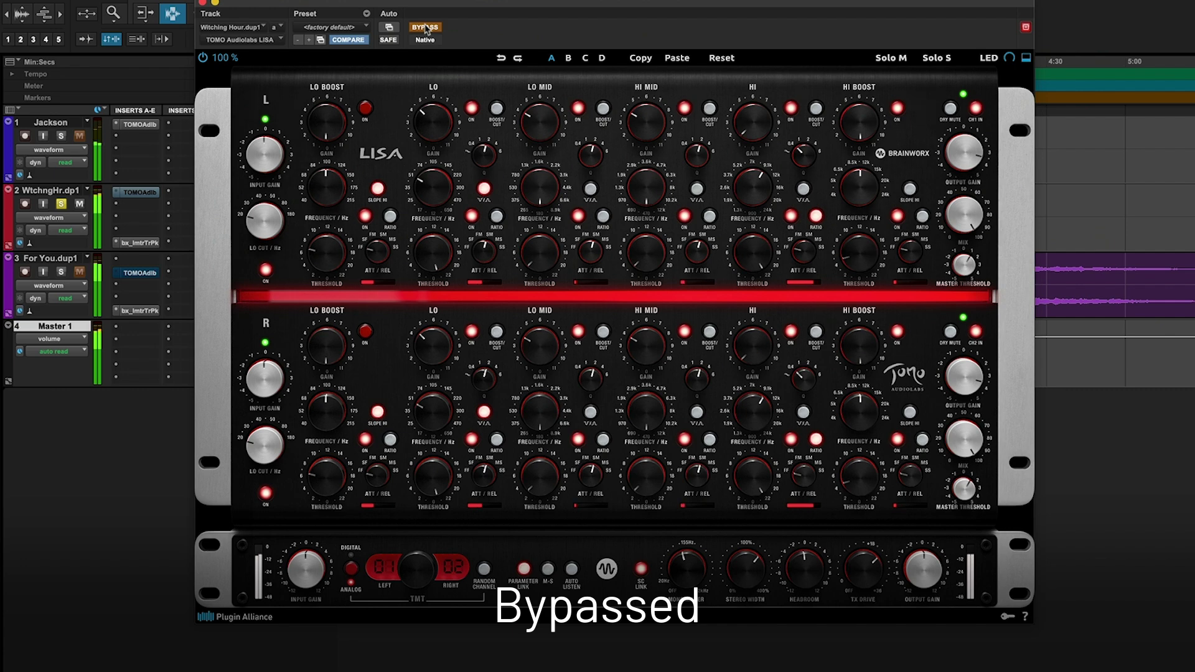
pyautogui.click(425, 29)
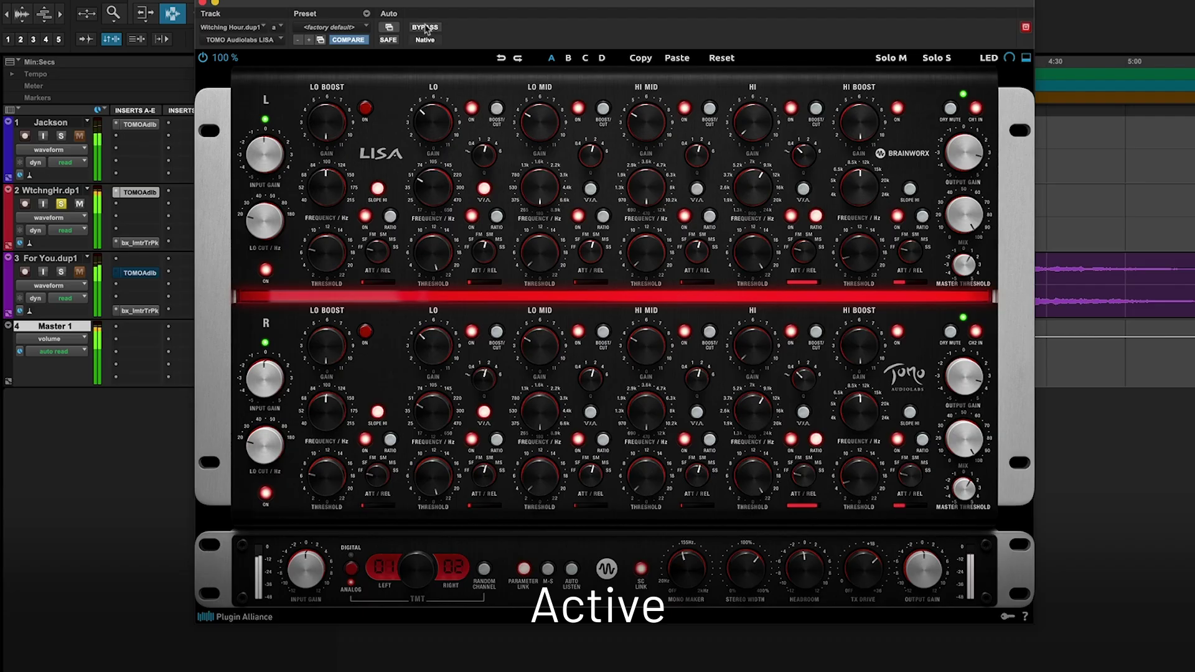
pyautogui.click(425, 28)
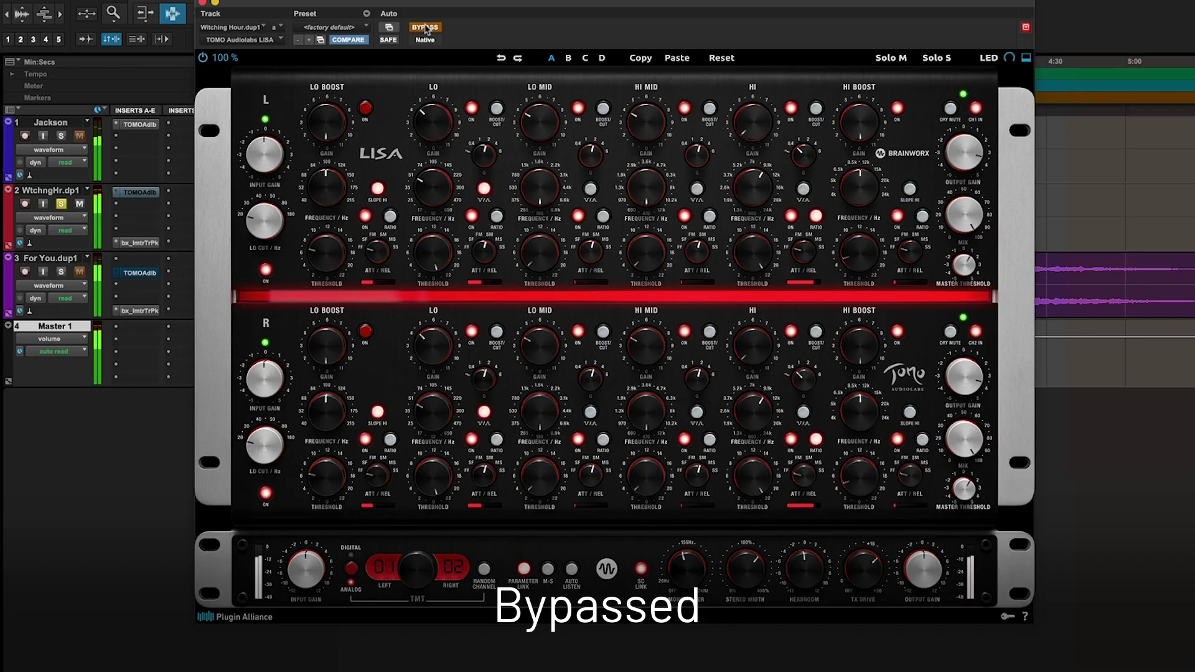
pyautogui.click(425, 29)
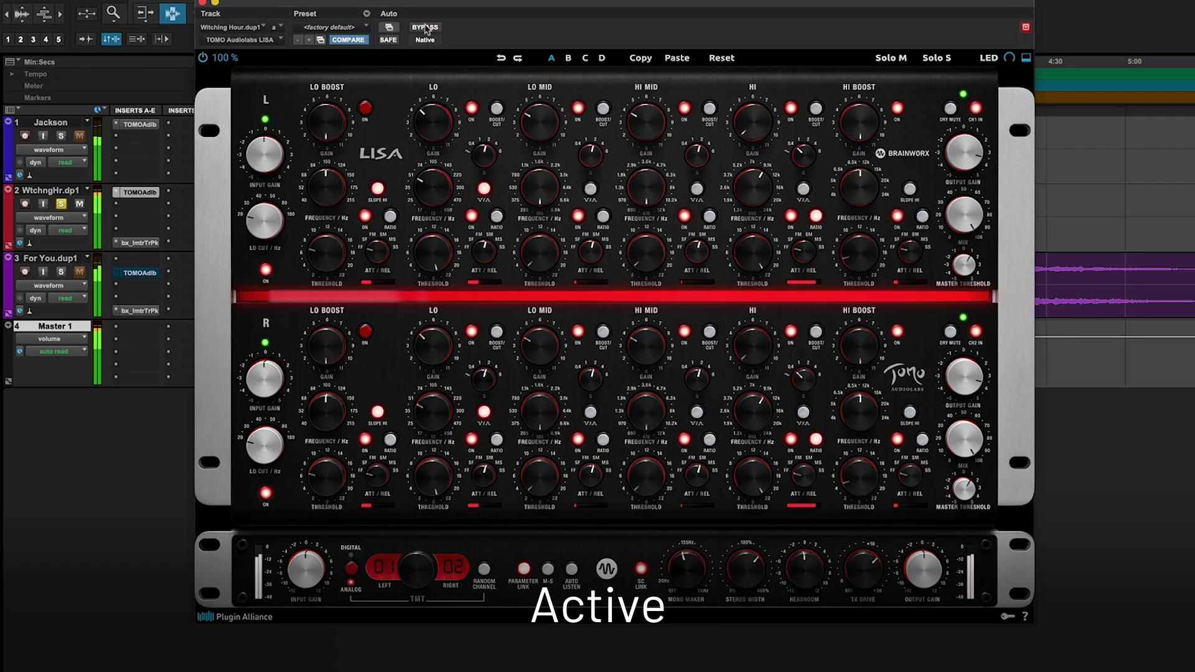